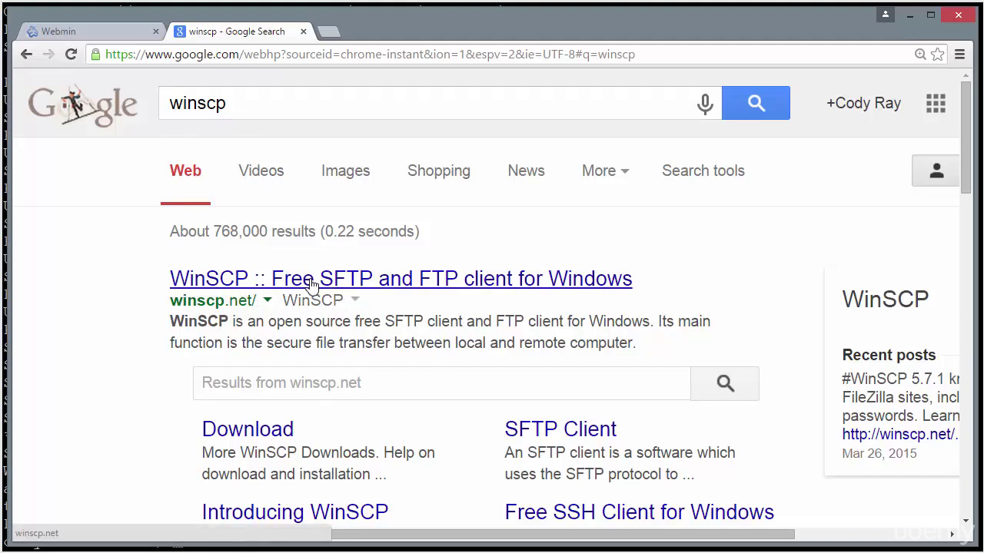
Step: Open the WinSCP website from the search results and download the WinSCP 5.7.1 installation package
left_click(357, 278)
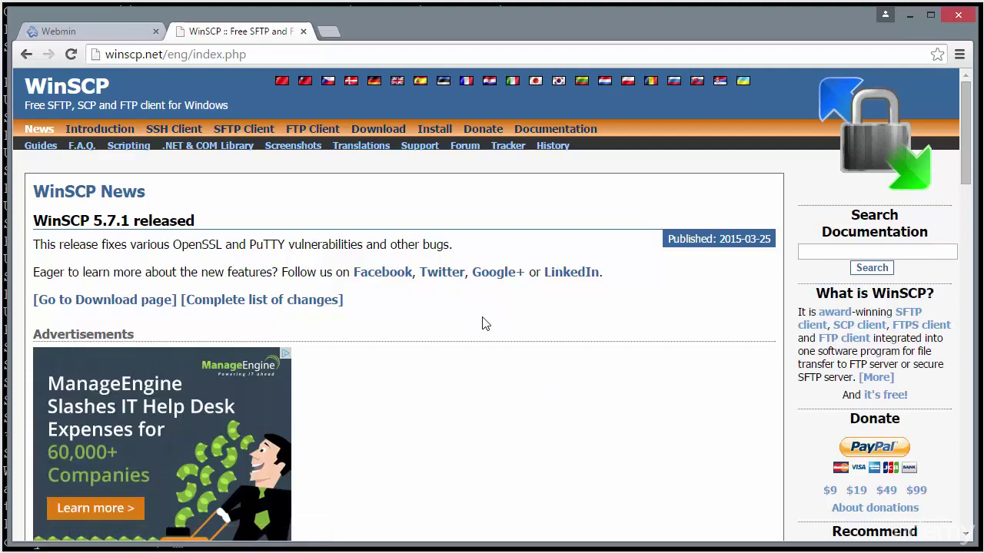
scroll(434, 269, "down", 2)
scroll(431, 259, "down", 1)
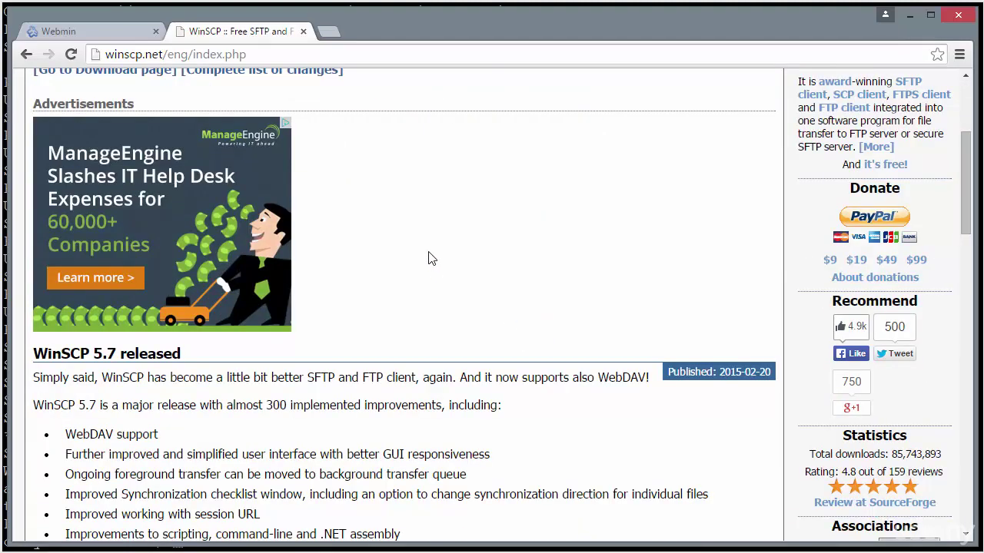
scroll(432, 259, "up", 3)
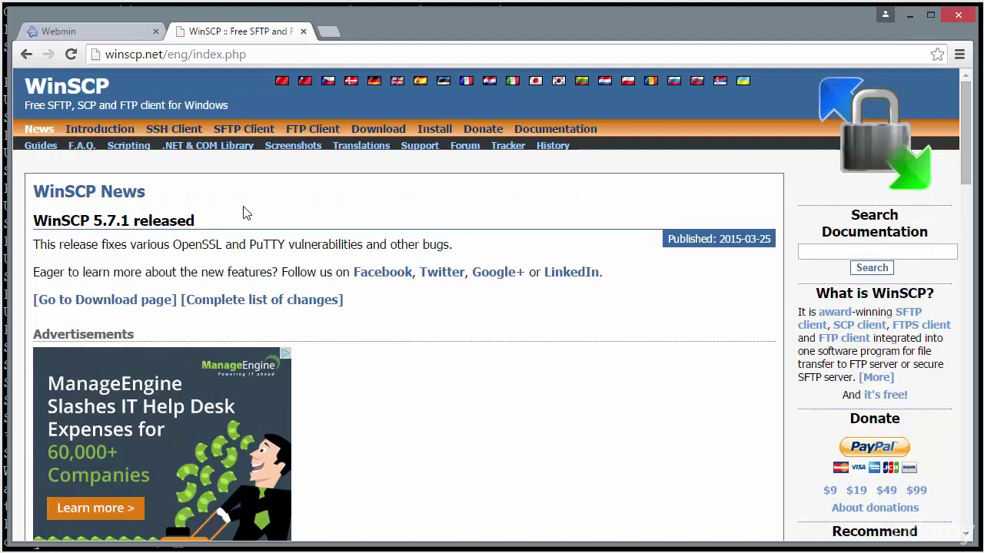
left_click(379, 127)
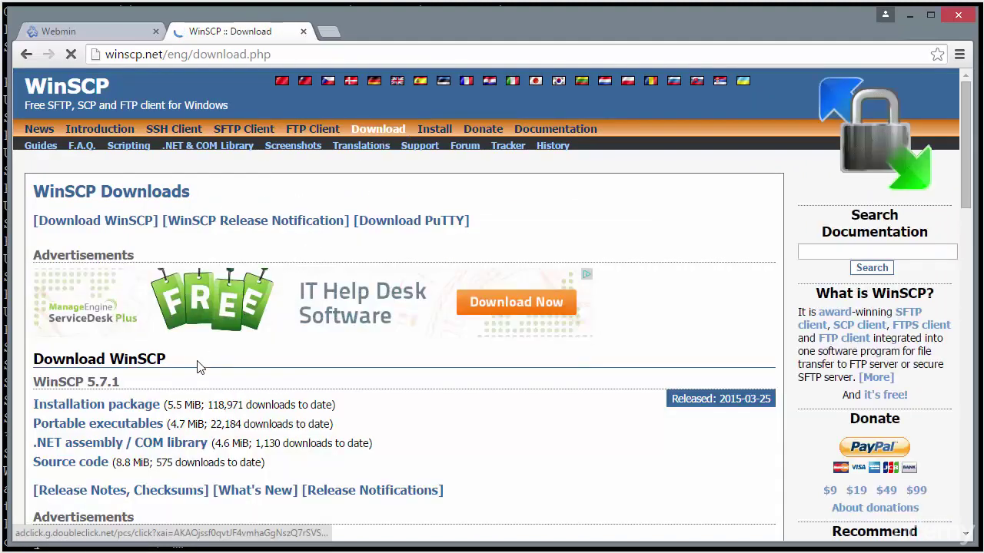
left_click(127, 412)
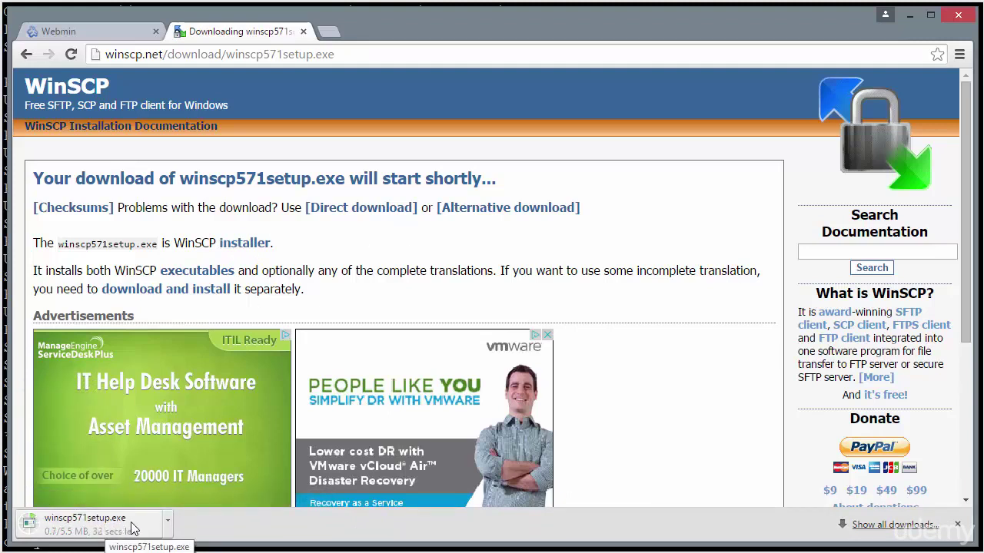
Step: Run the downloaded winscp571setup.exe and exit Chrome, cancelling the duplicate download in progress
key("ctrl+j")
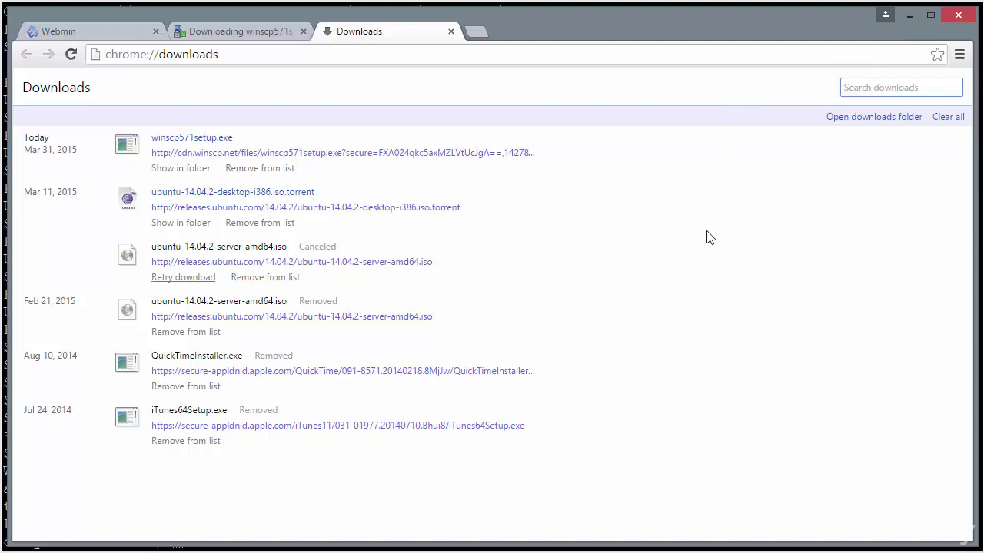
left_click(215, 150)
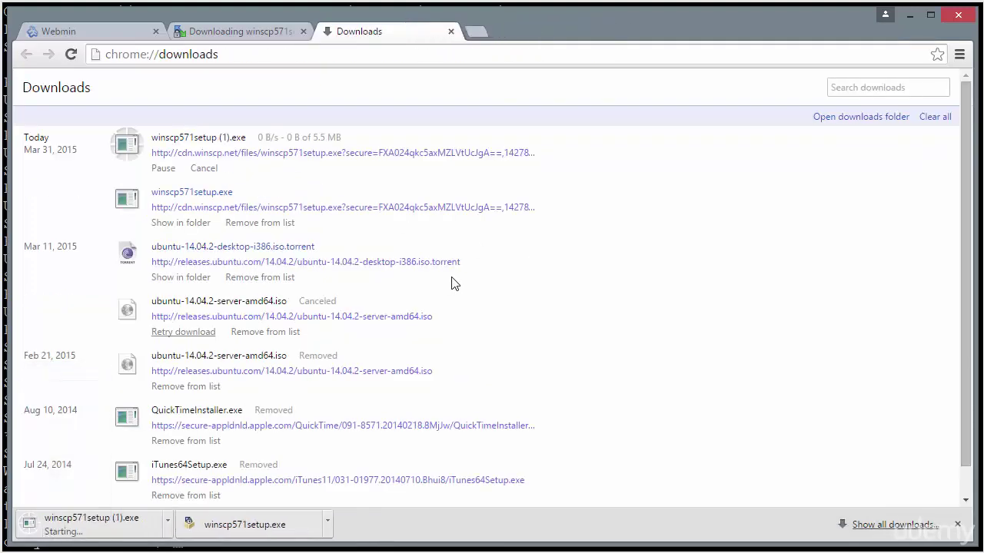
left_click(246, 526)
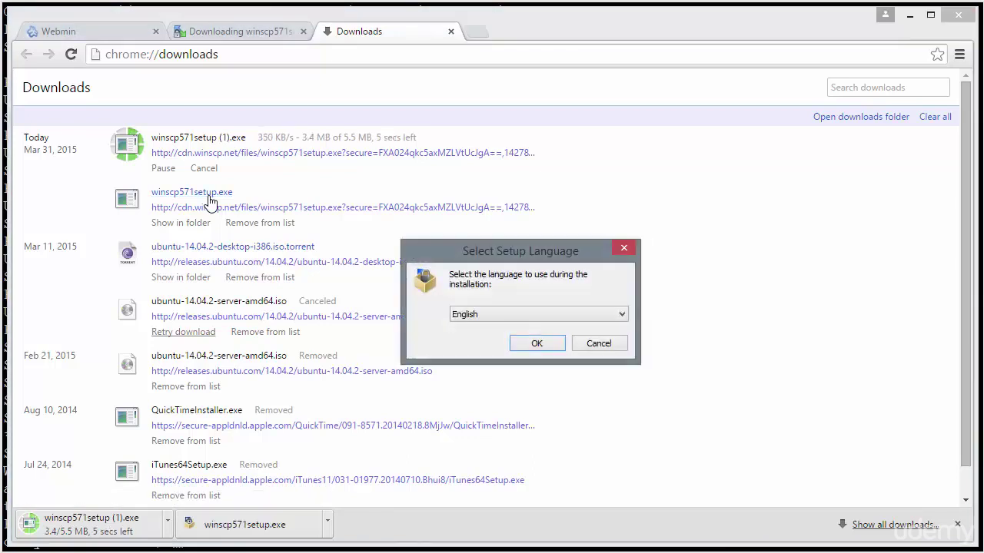
left_click(961, 9)
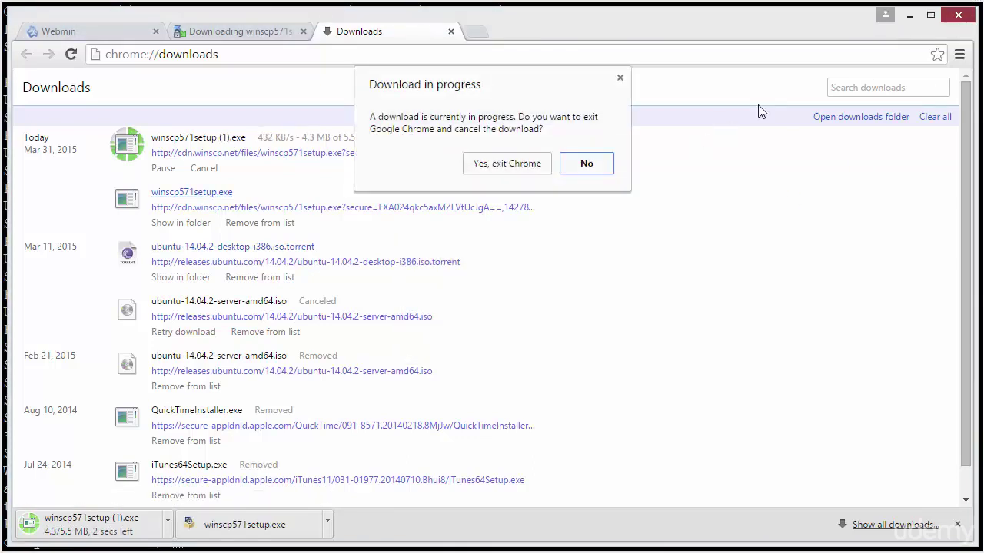
left_click(521, 172)
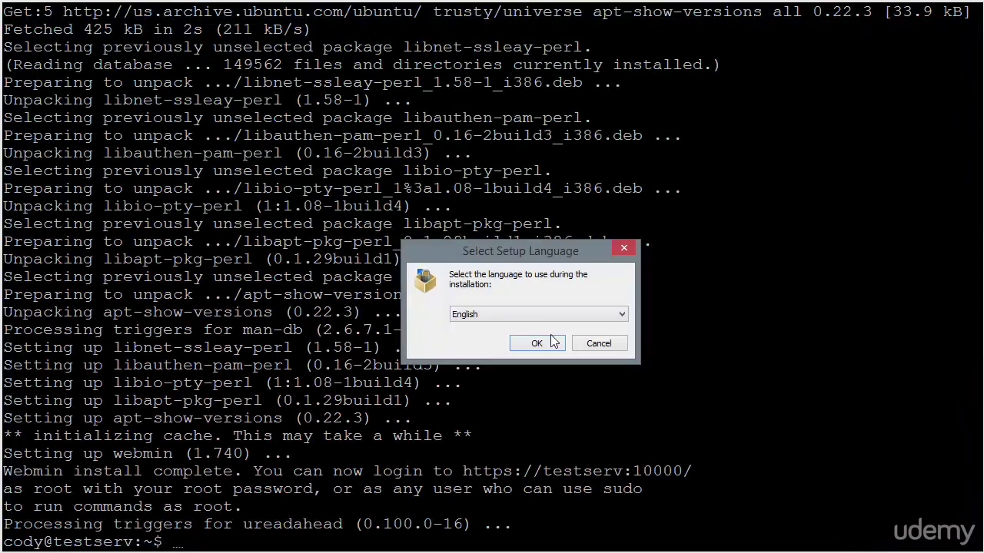
Step: Install WinSCP in English, accepting the license, with the typical installation and the Commander interface style
left_click(547, 340)
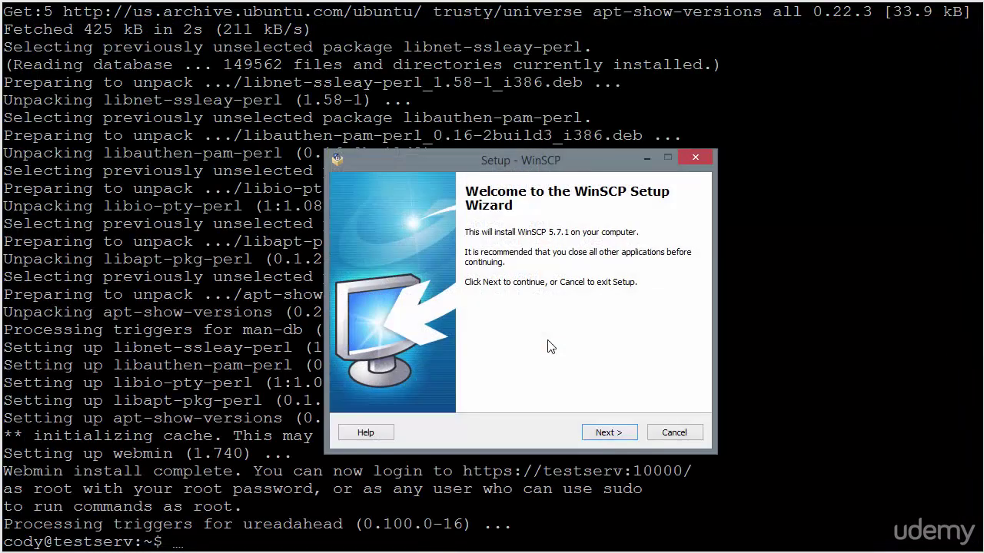
left_click(603, 435)
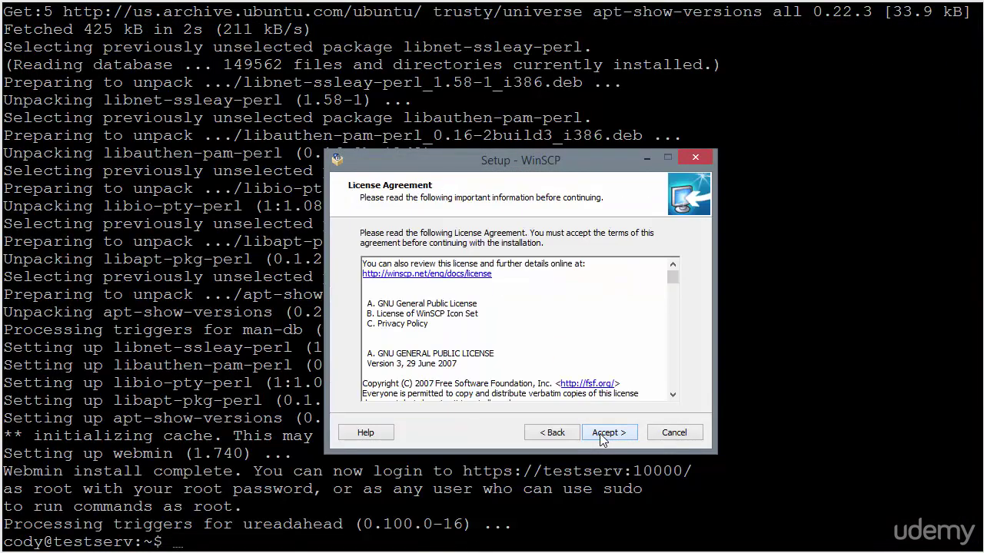
left_click(602, 435)
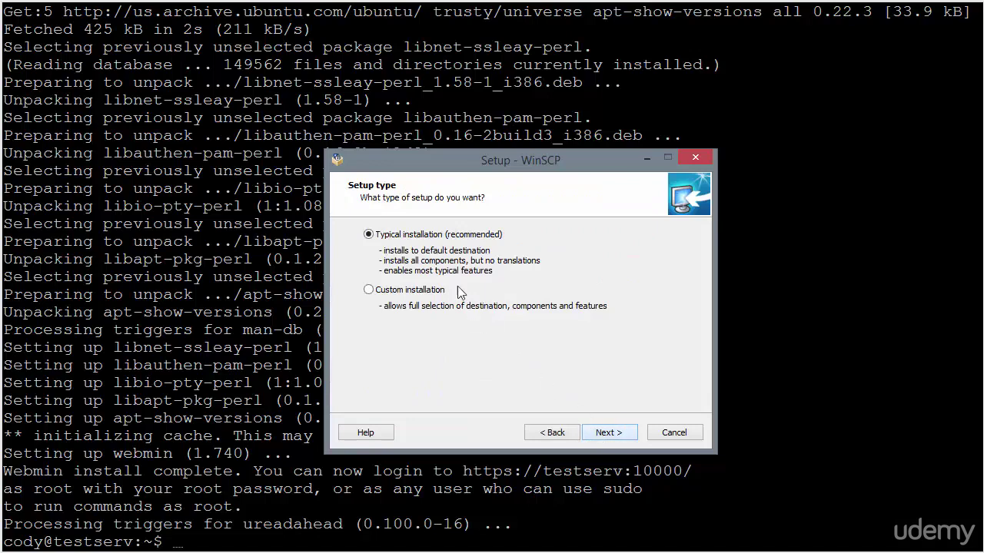
left_click(621, 435)
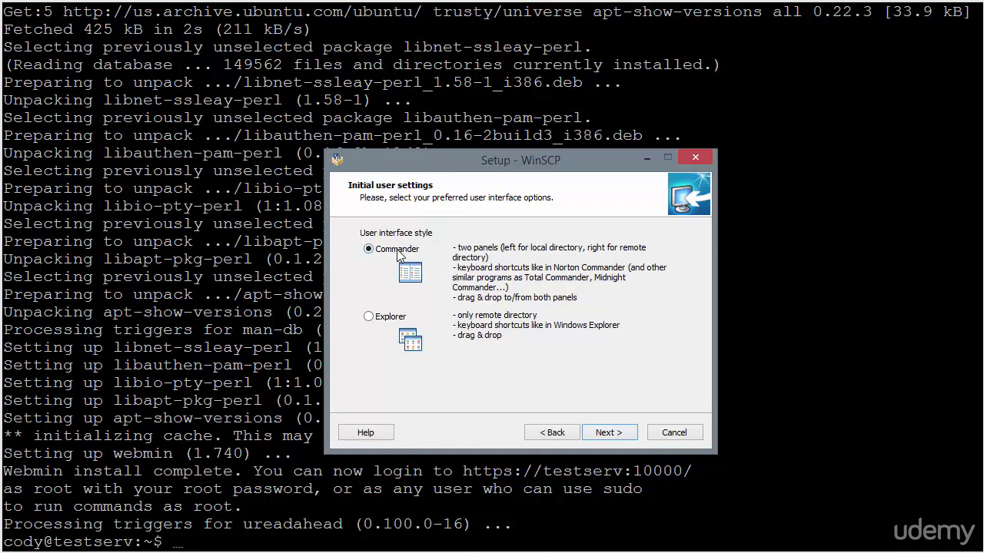
left_click(608, 436)
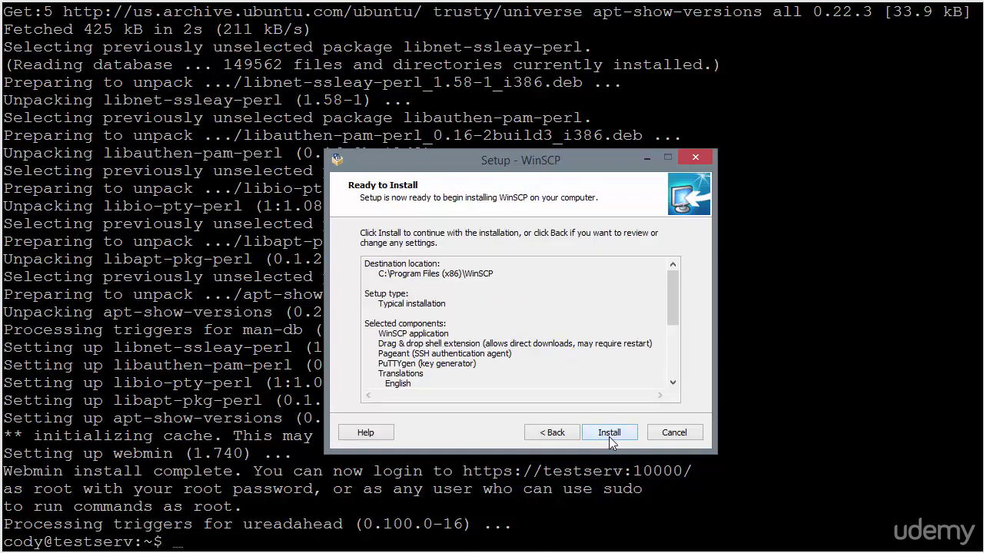
left_click(609, 433)
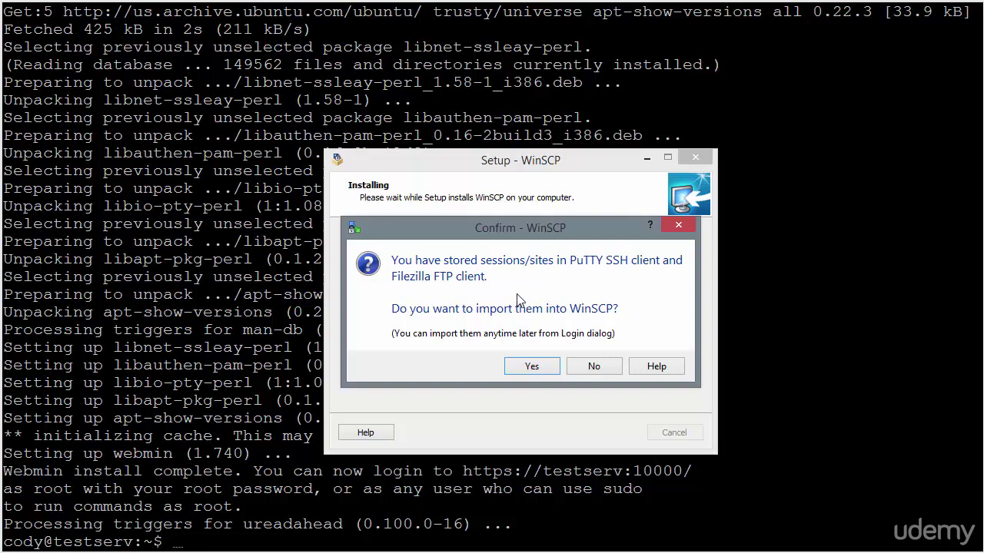
Step: Import only the testserv3 site from PuTTY and finish the setup with WinSCP set to launch
left_click(536, 367)
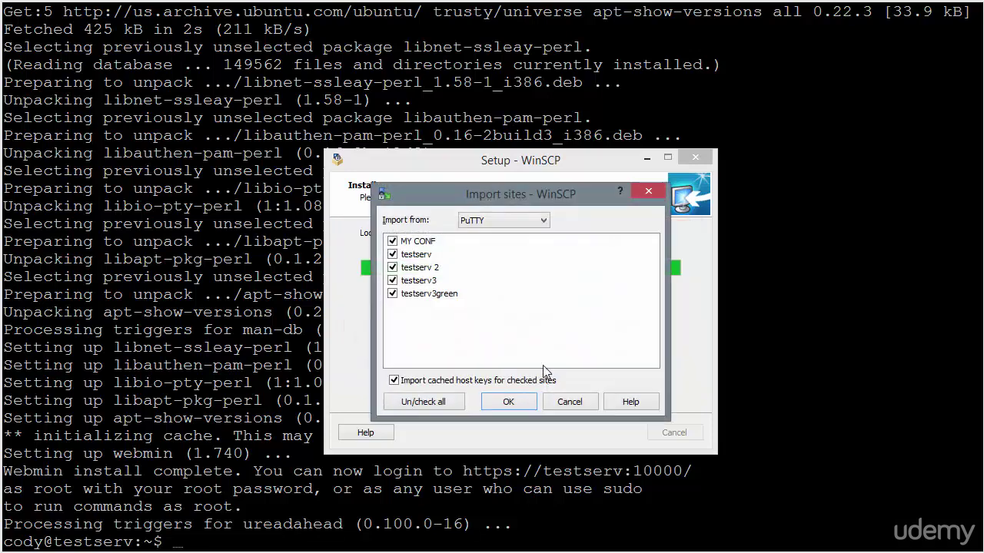
left_click(393, 242)
left_click(392, 254)
left_click(392, 268)
left_click(509, 402)
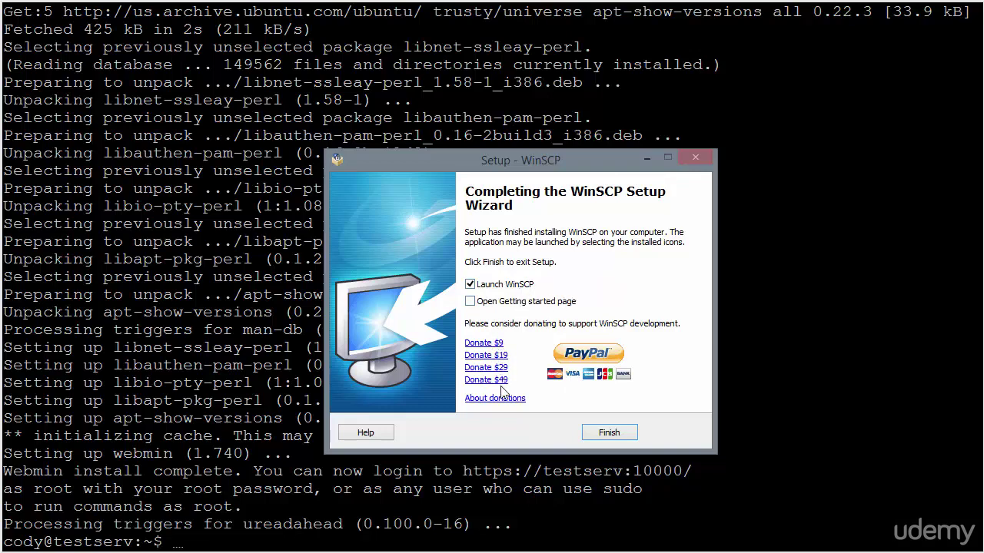
left_click(608, 434)
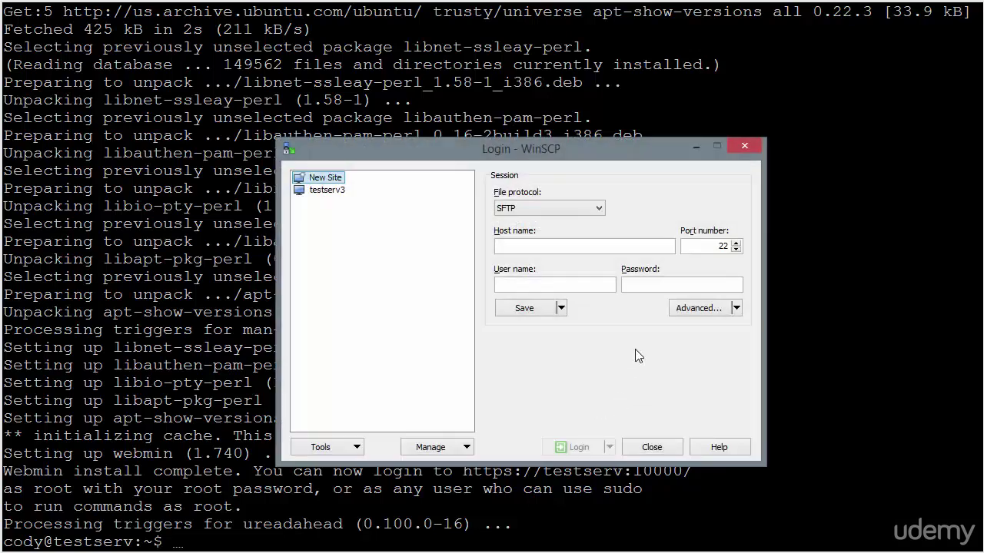
Step: Try to log in to the stored testserv3 site with the account password
left_click(327, 190)
double_click(331, 193)
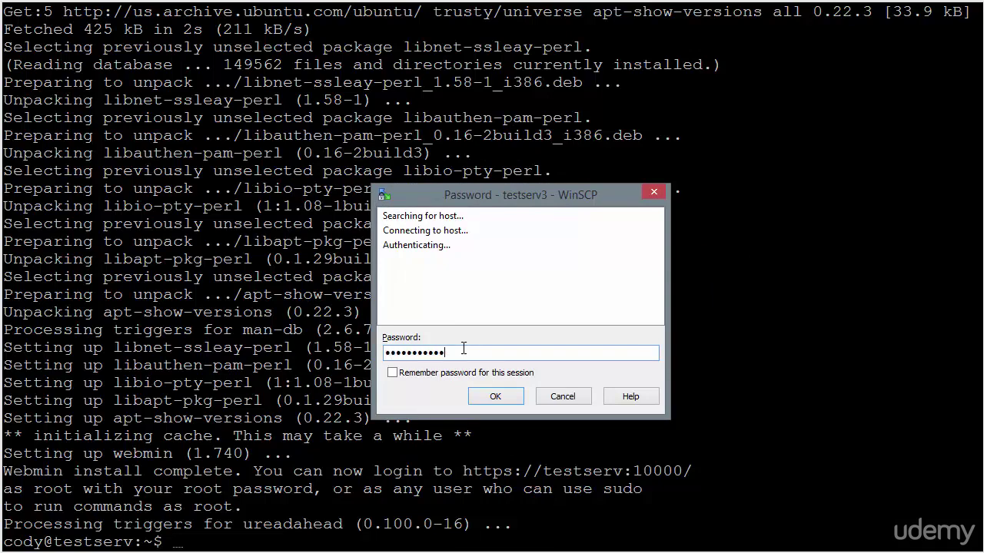
key("Return")
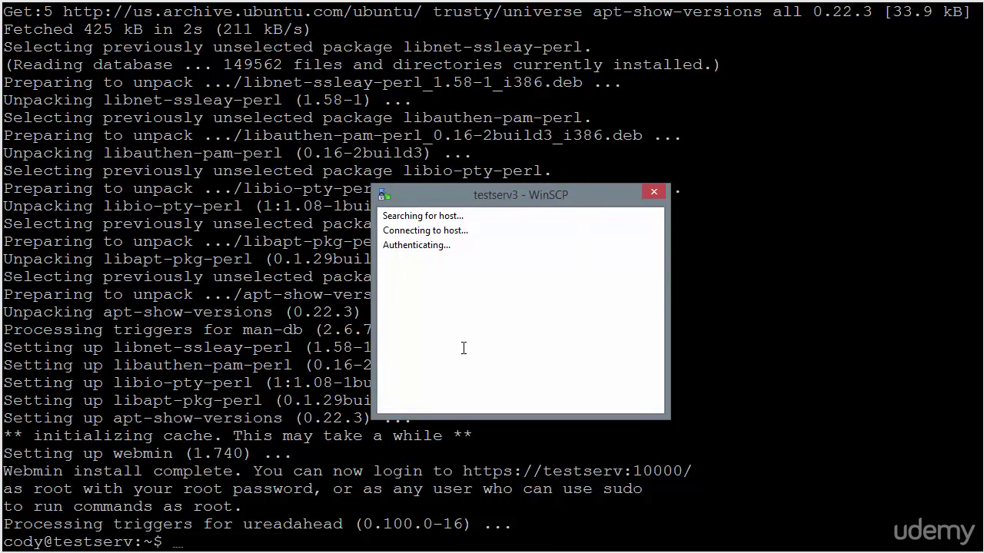
left_click(562, 395)
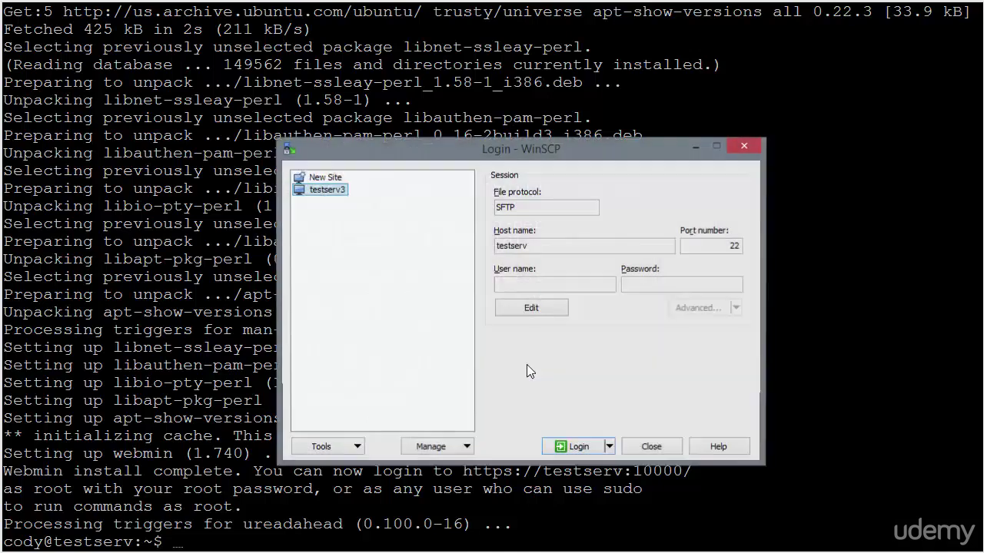
Step: Edit the testserv3 site to add the account user name and password, and save it as testserv3 without storing the password
left_click(544, 284)
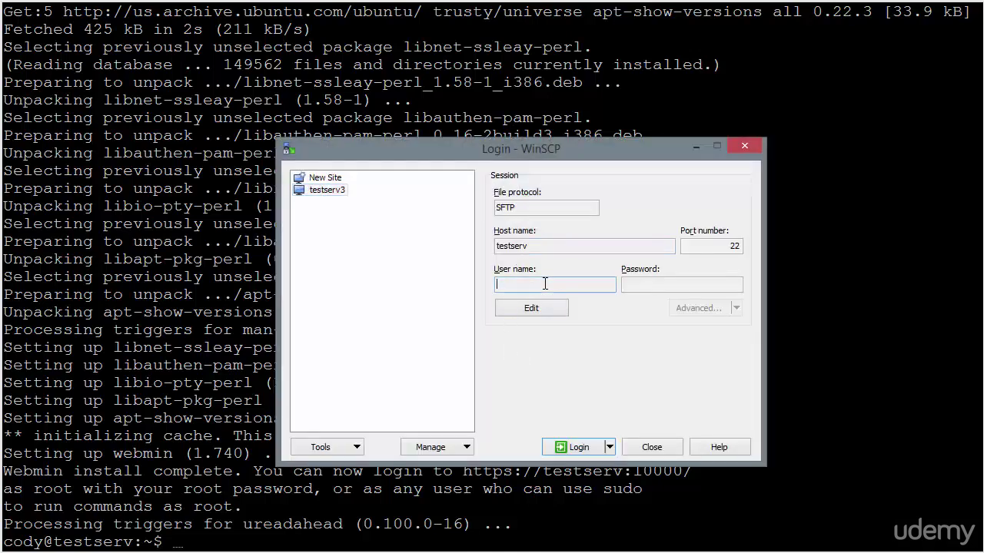
left_click(544, 308)
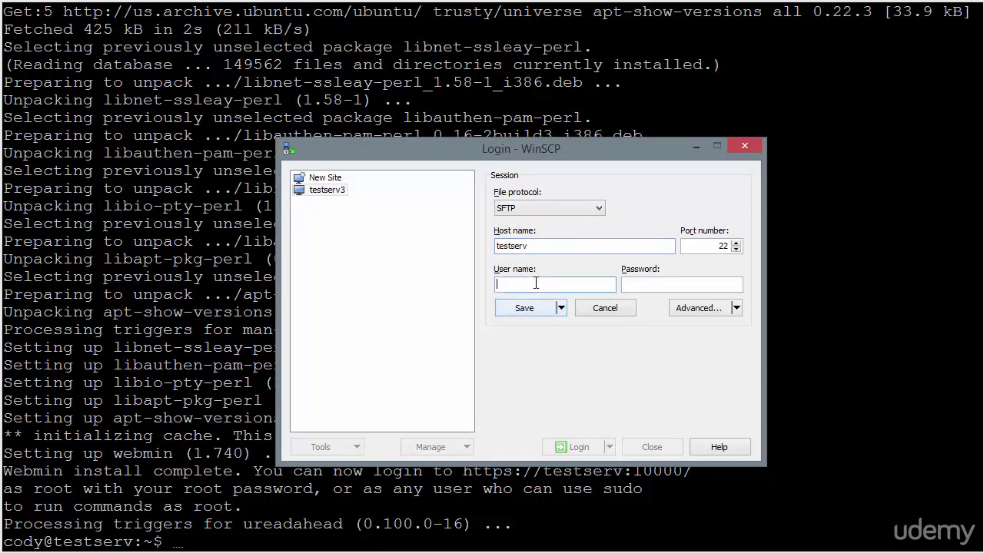
left_click(681, 282)
type("•••••")
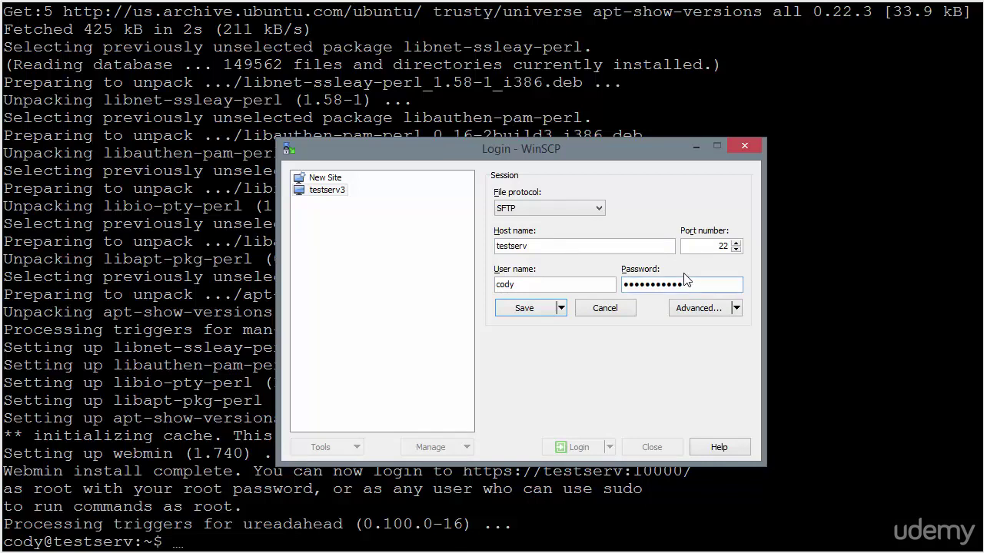
left_click(545, 310)
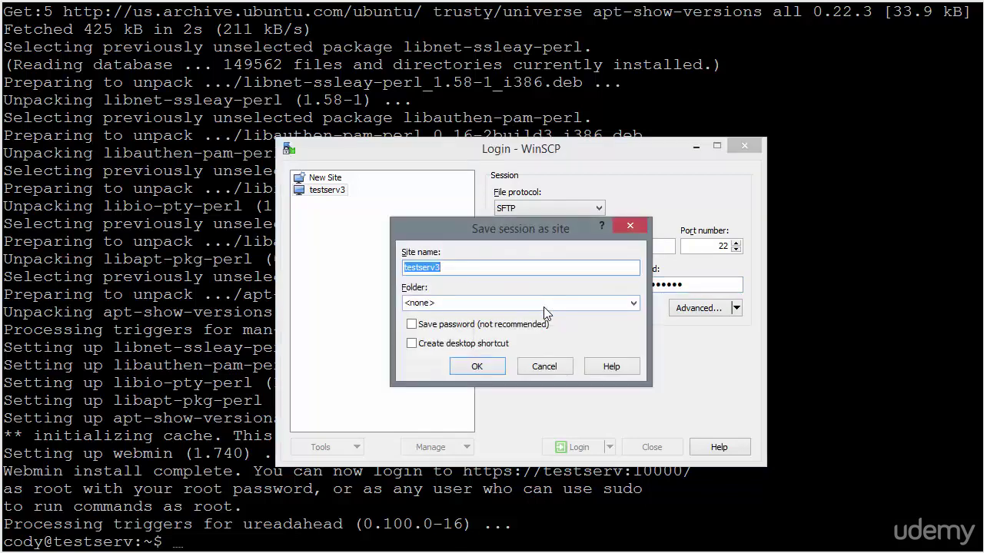
left_click(477, 367)
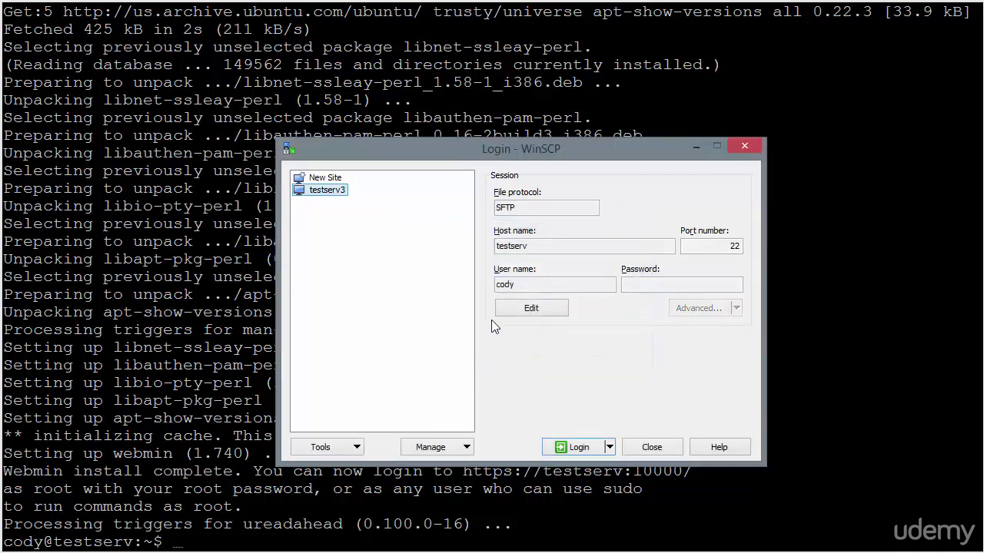
Step: Log in to testserv3 with the account password, and reposition and widen the WinSCP window
double_click(333, 191)
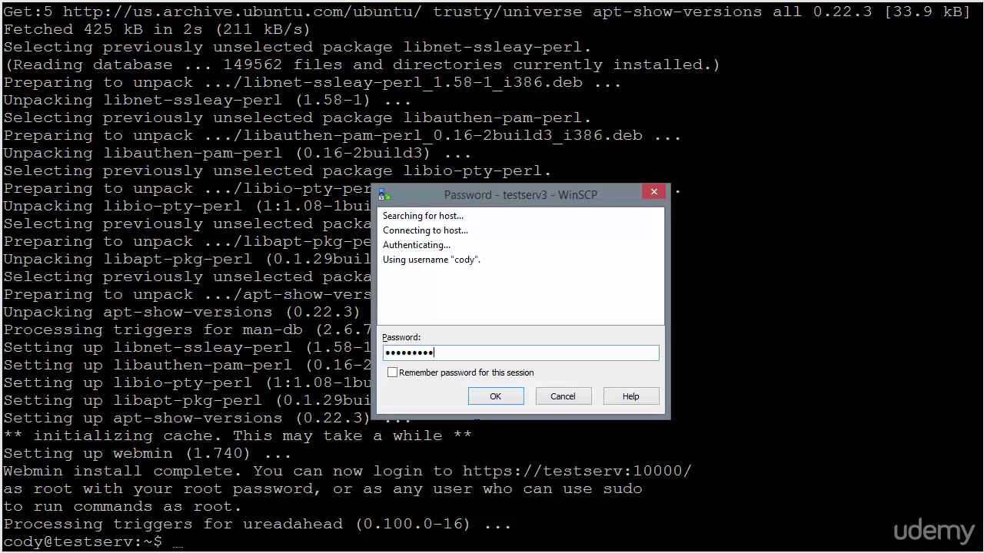
key("Return")
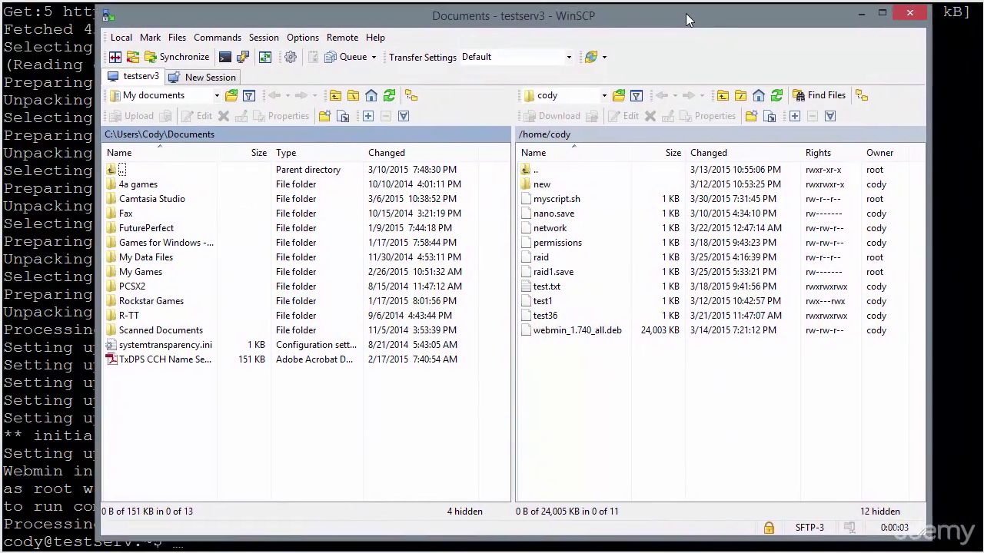
left_click_drag(634, 16, 589, 15)
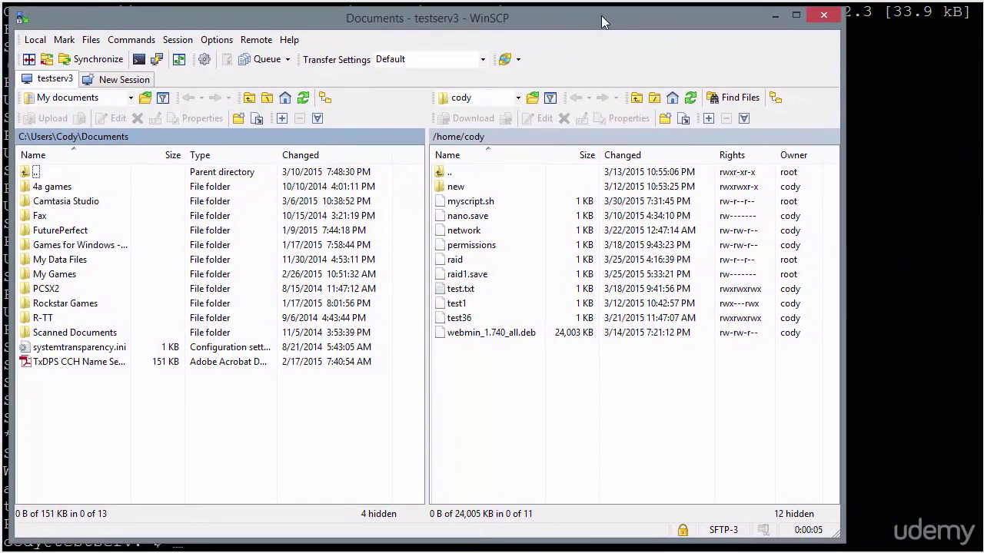
left_click_drag(843, 273, 973, 290)
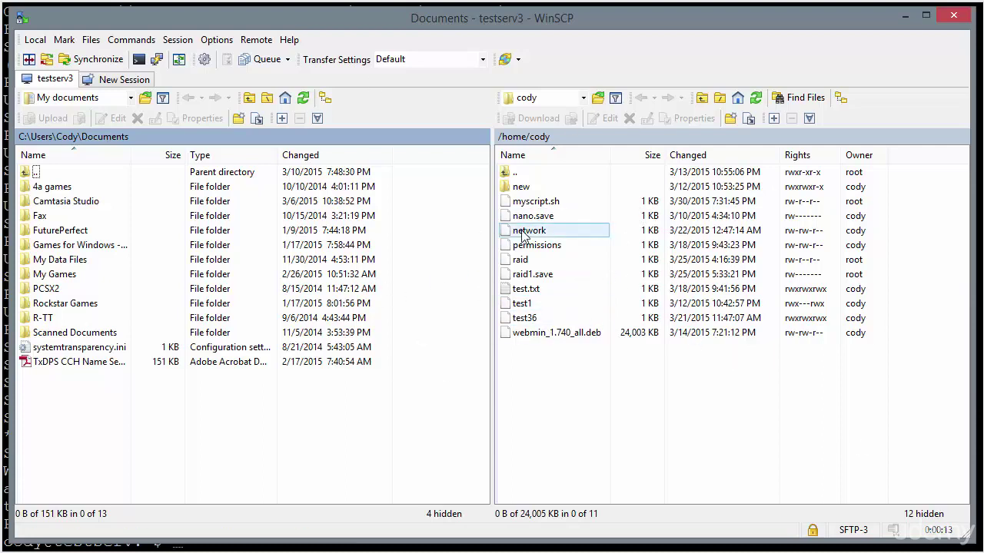
Step: Display the server's root directory in the remote file list and minimize WinSCP
left_click(583, 97)
left_click(577, 121)
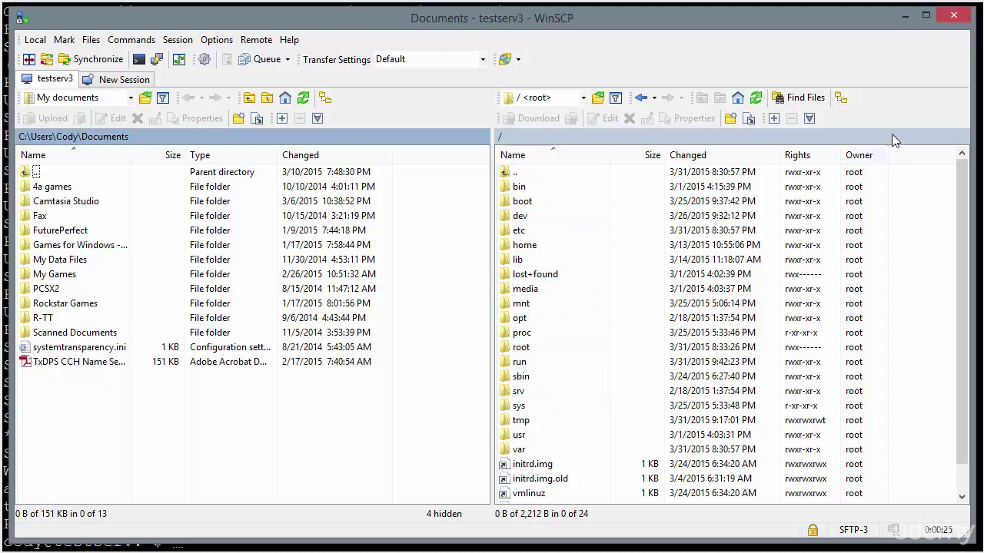
left_click(901, 17)
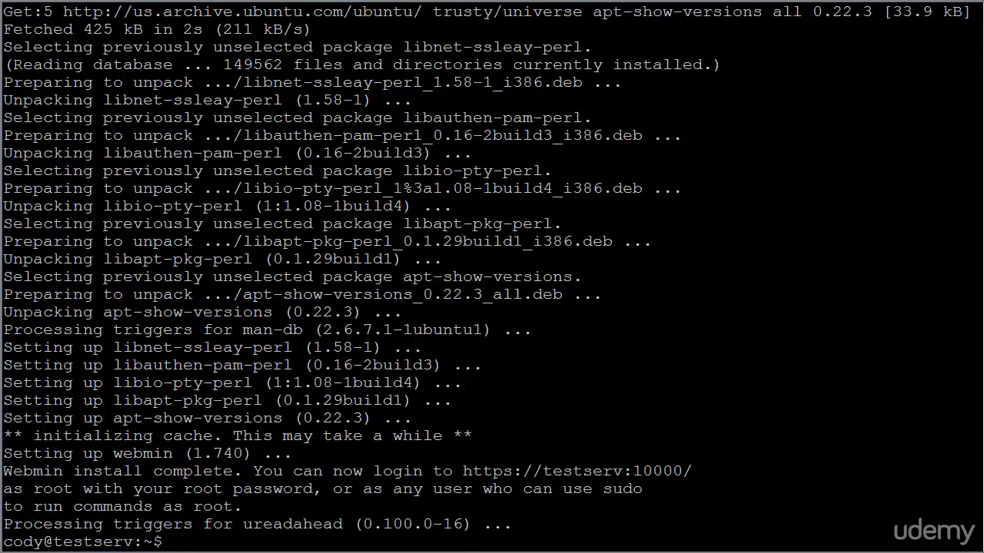
Step: In the server terminal, list the home directory with ls and change to the root directory with cd /
type("ls")
key("Return")
type("c")
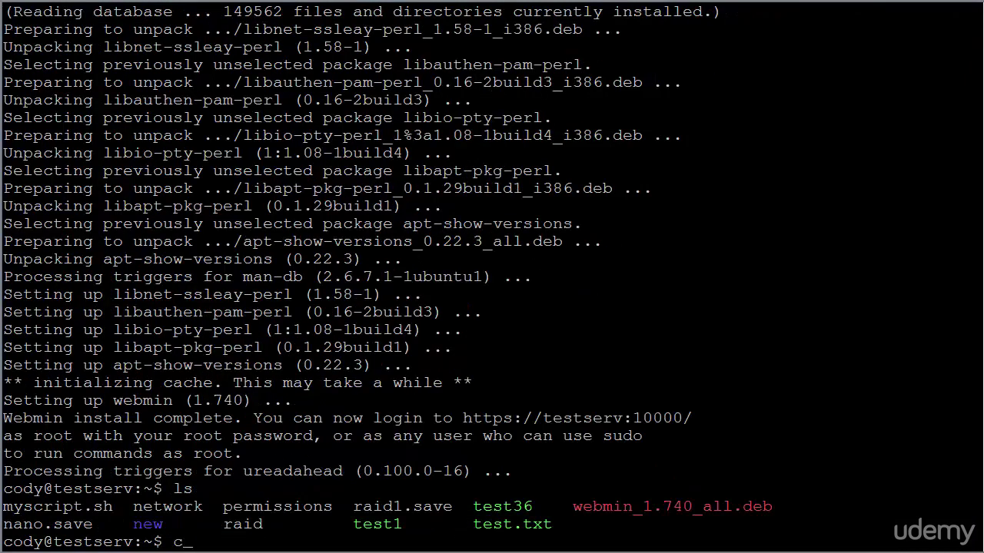
type("d /")
key("Return")
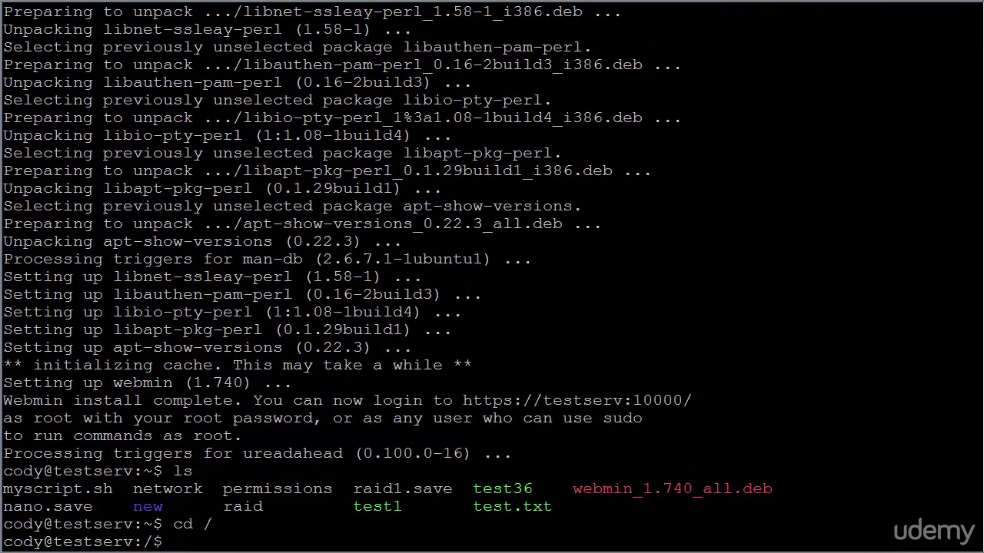
Step: List the server's root directory with ls in the terminal, then switch back to WinSCP
type("ls")
key("Return")
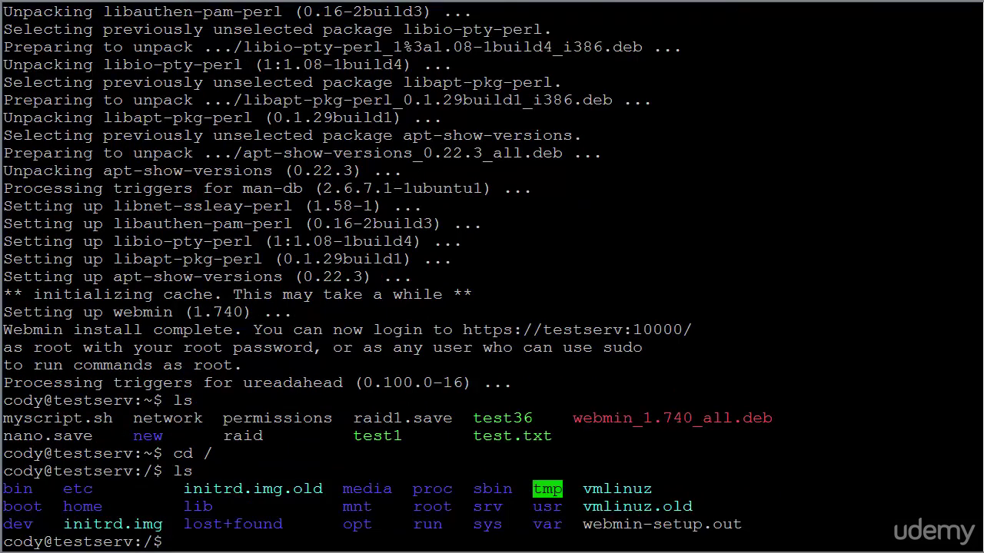
left_click_drag(975, 542, 13, 490)
left_click(13, 491)
key("alt+Tab")
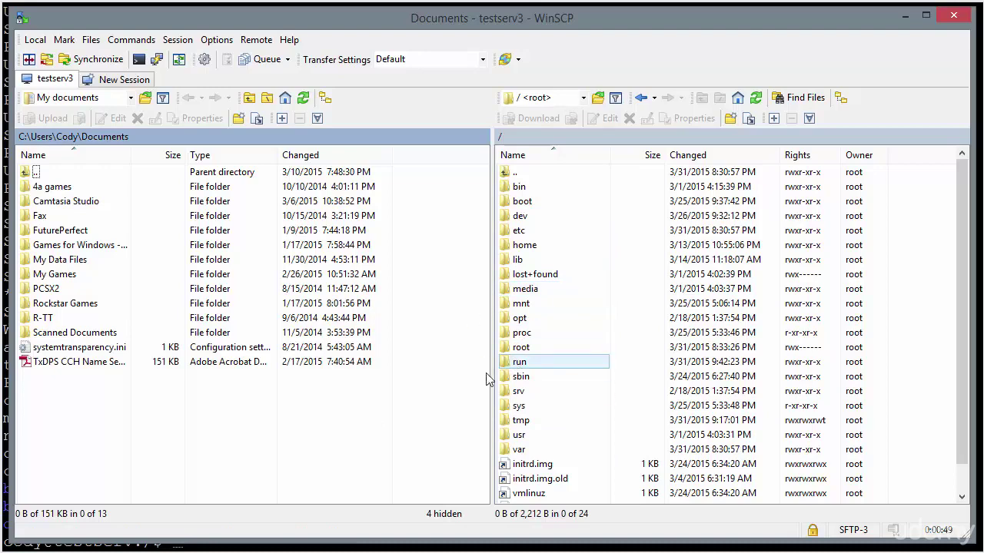
Step: View the remote root folder's properties, checking its group and owner choices and permissions, and close them without changes
left_click(551, 352)
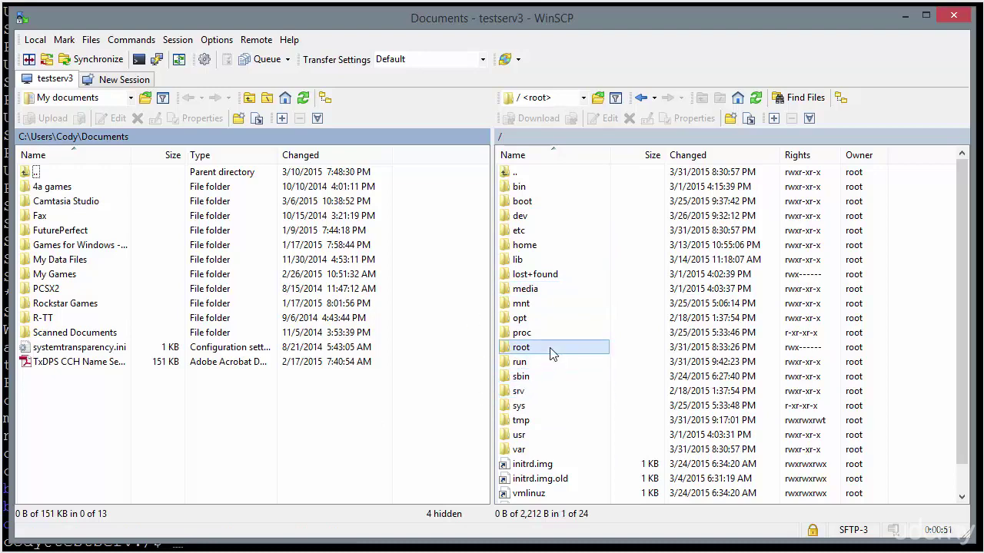
right_click(550, 352)
left_click(607, 547)
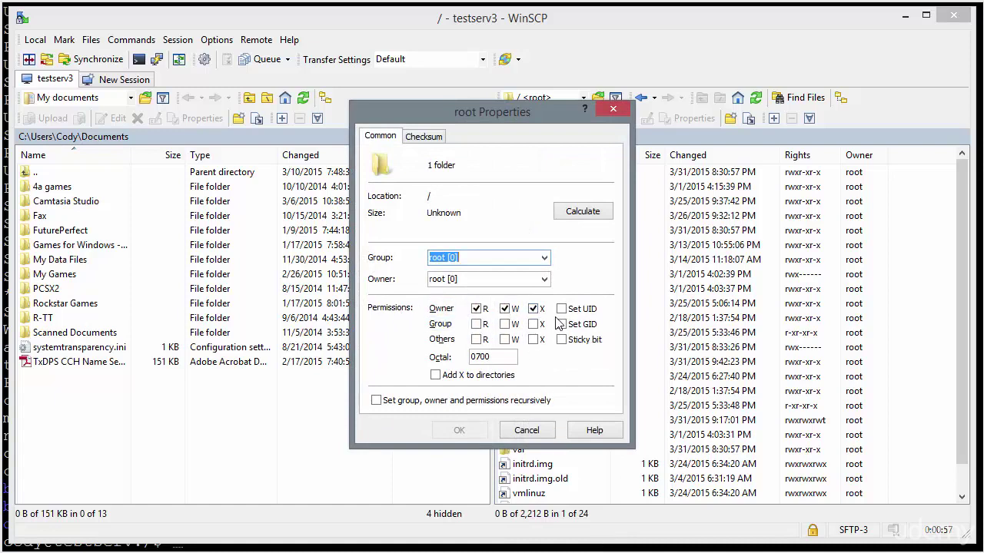
left_click(548, 260)
left_click(544, 258)
left_click(544, 280)
left_click(544, 281)
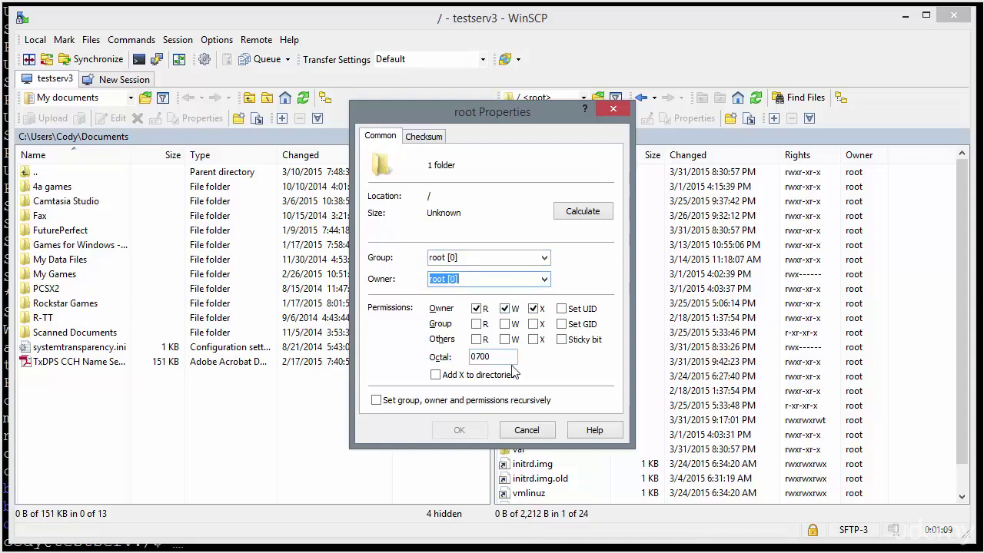
left_click(527, 430)
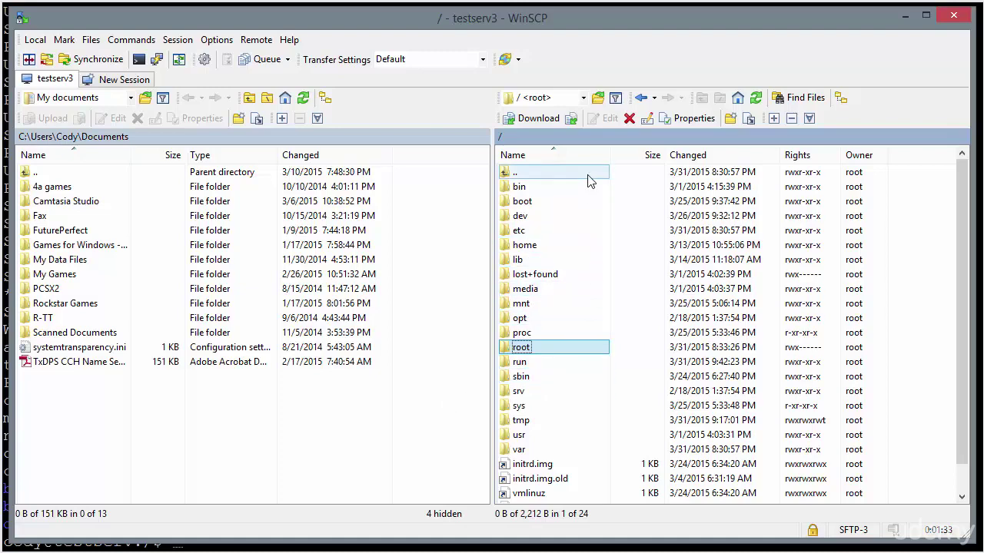
Step: View the remote lost+found folder's properties, close them without changes, and point out the home and etc folders
right_click(556, 282)
left_click(624, 480)
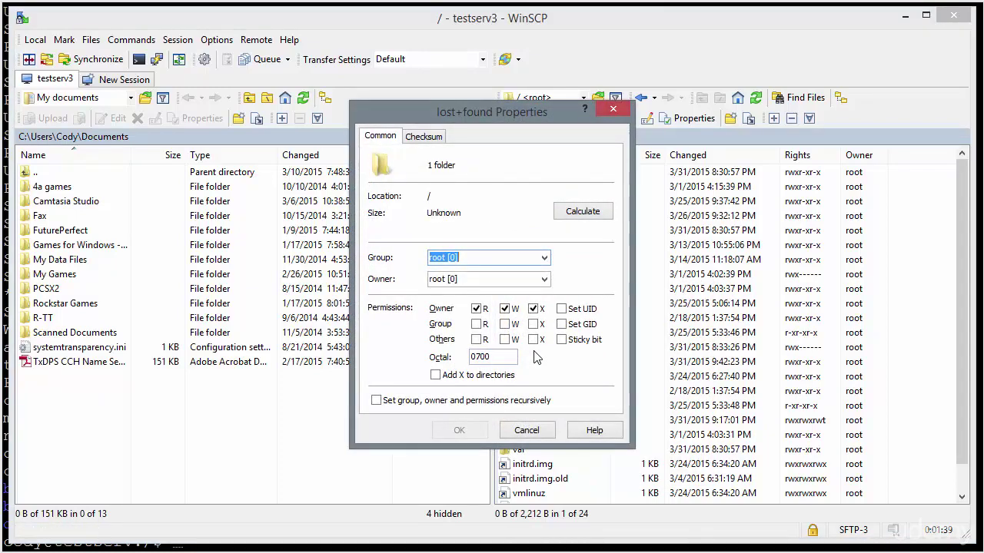
left_click(523, 431)
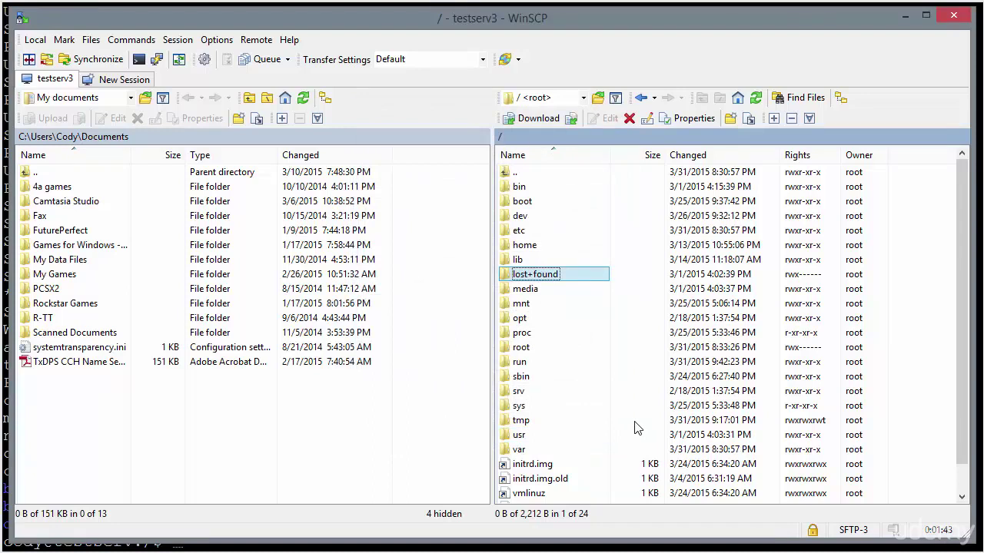
left_click(562, 245)
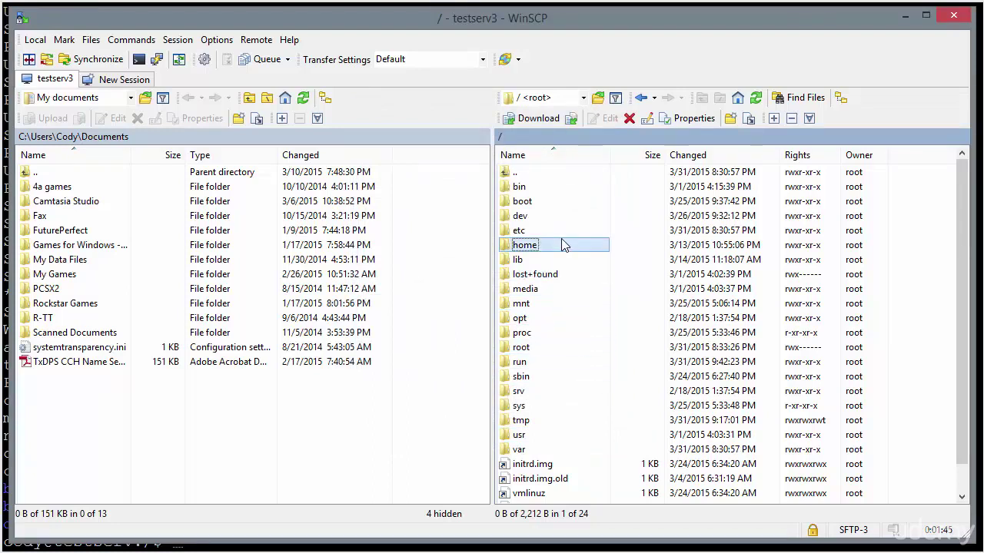
left_click(555, 232)
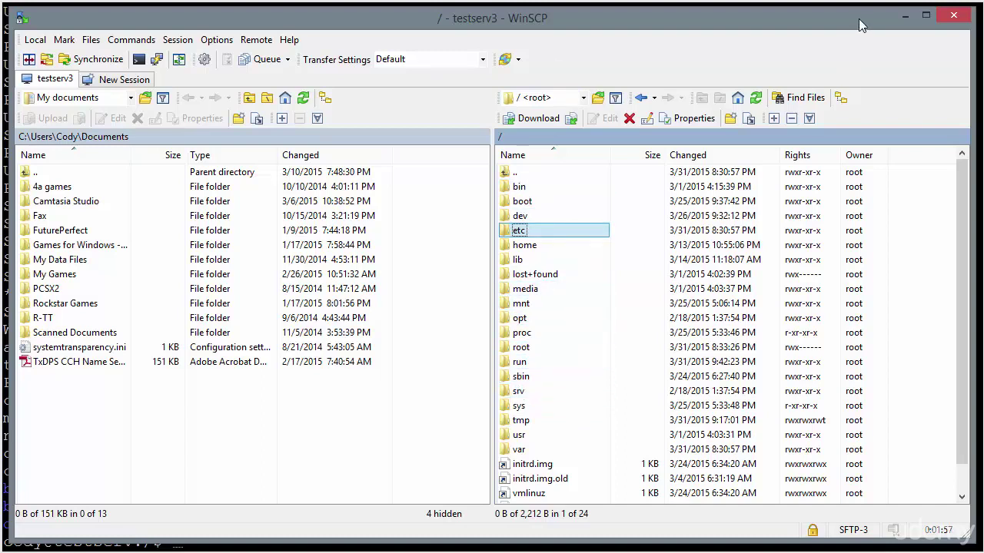
Step: Review the root listing in the terminal again, return to WinSCP, and open the account's own folder under /home
left_click(906, 16)
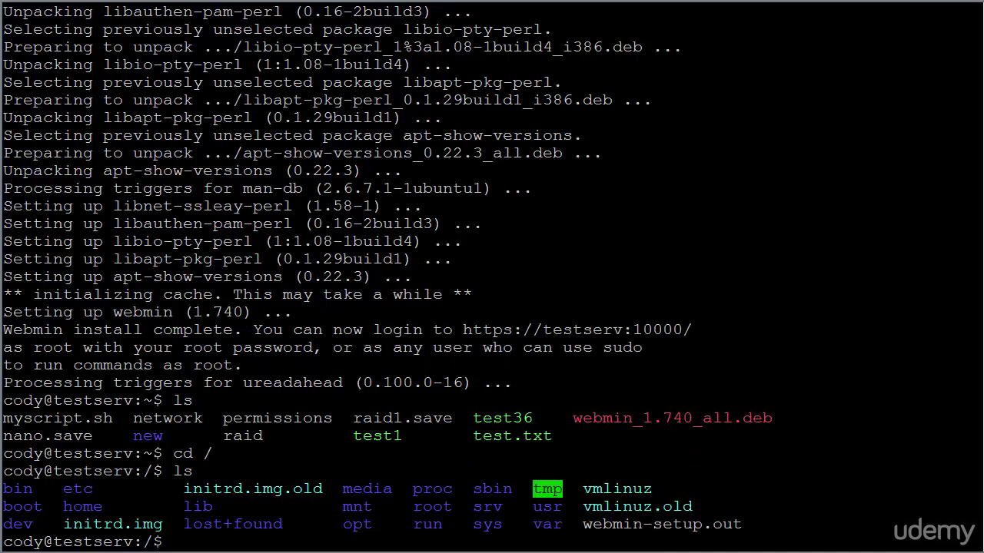
key("alt+Tab")
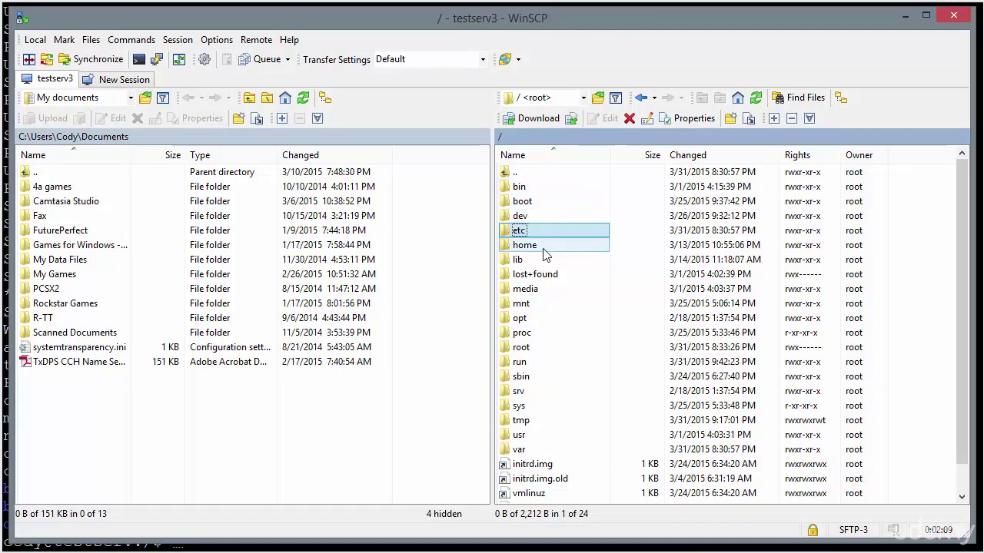
double_click(535, 245)
double_click(542, 190)
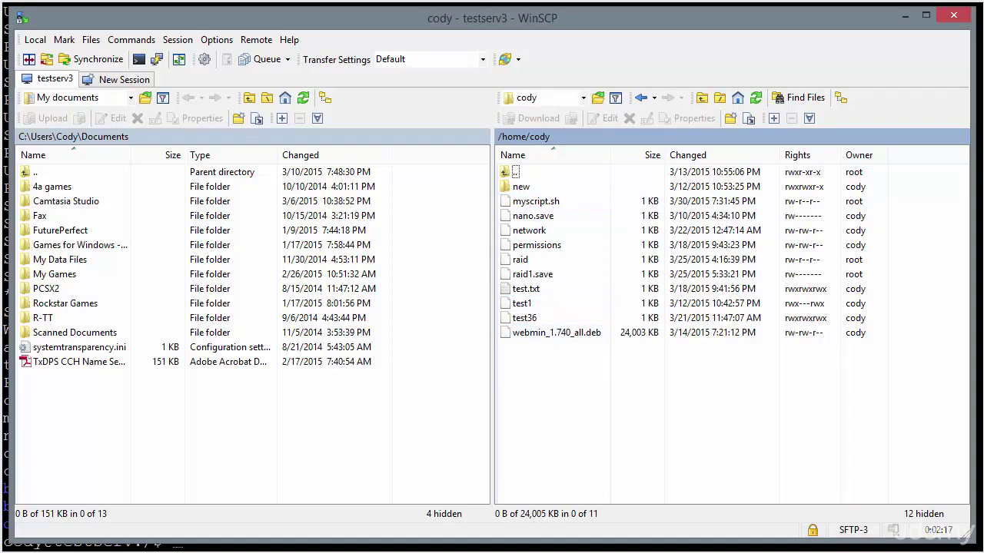
Step: View This PC in File Explorer, reposition its window, and minimize it to return to WinSCP
key("super+e")
left_click_drag(380, 71, 498, 22)
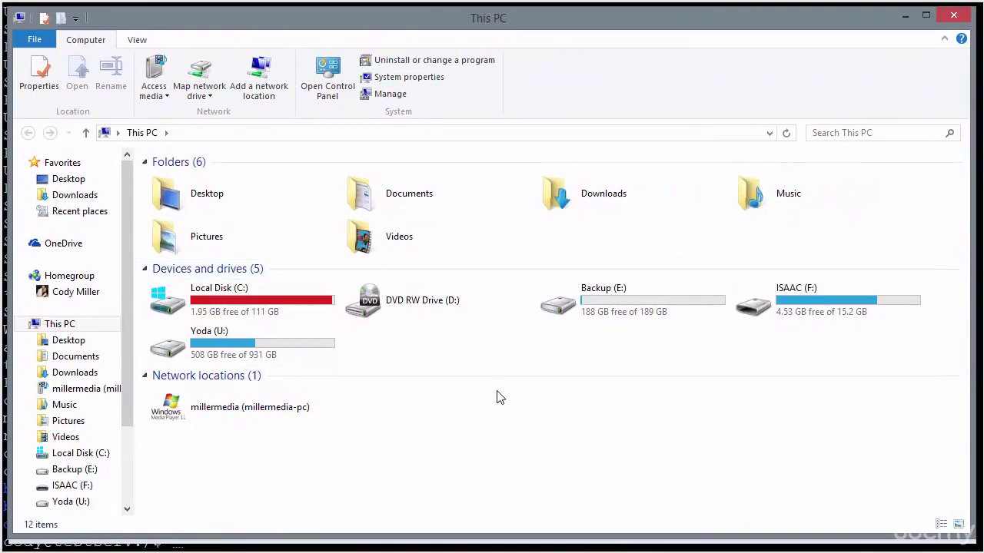
left_click(910, 15)
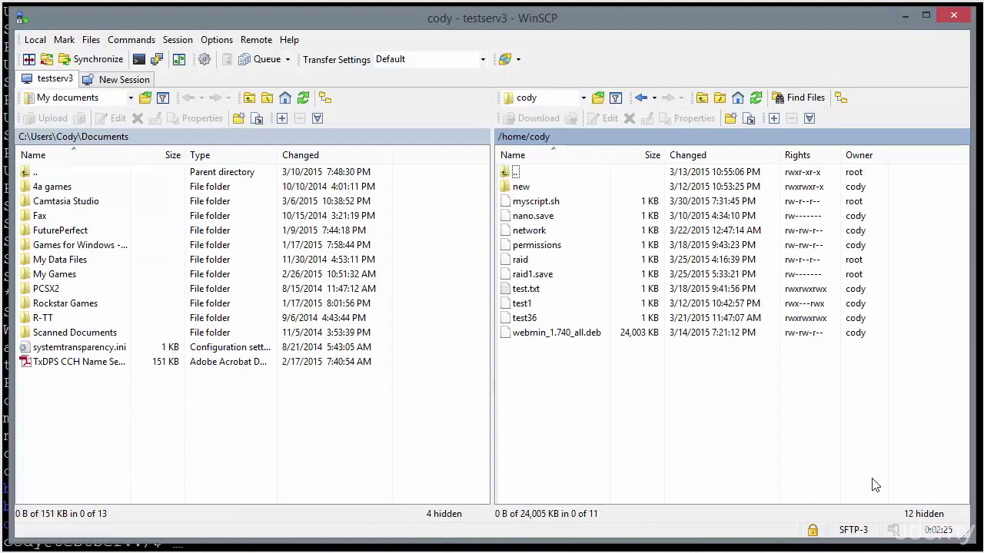